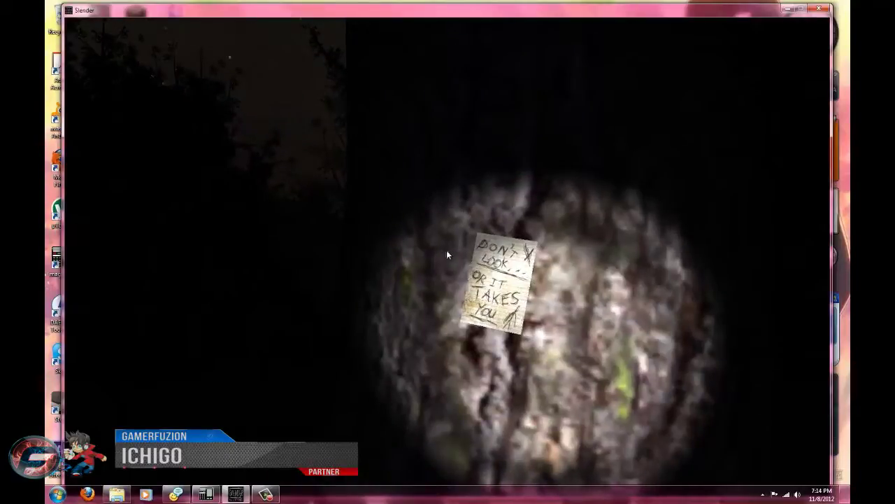
{"action": "left_click", "coordinate": [448, 255]}
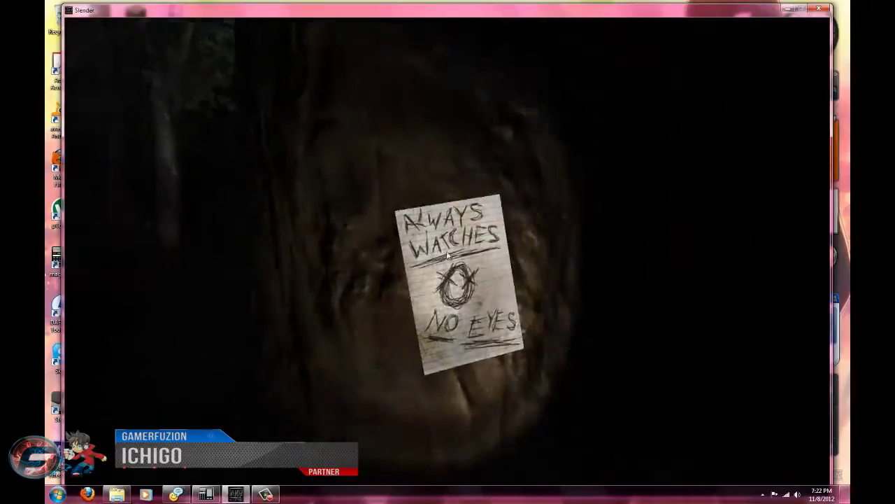
{"action": "left_click", "coordinate": [446, 256]}
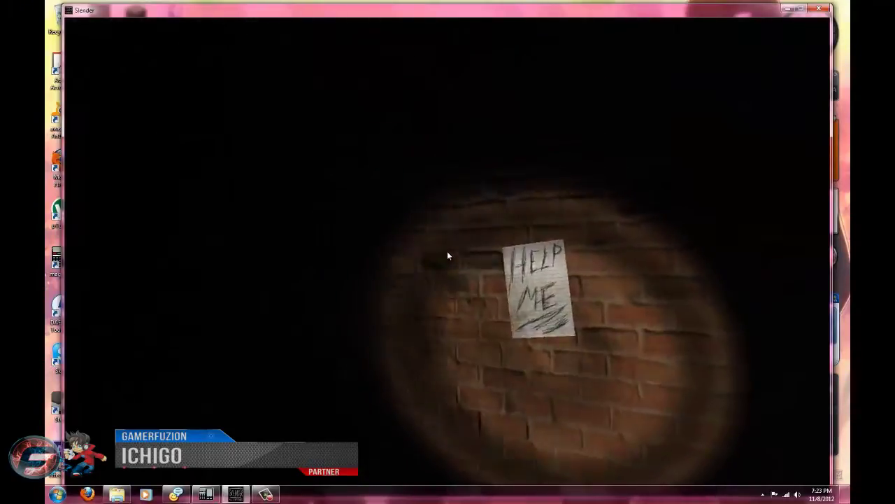
{"action": "left_click", "coordinate": [448, 256]}
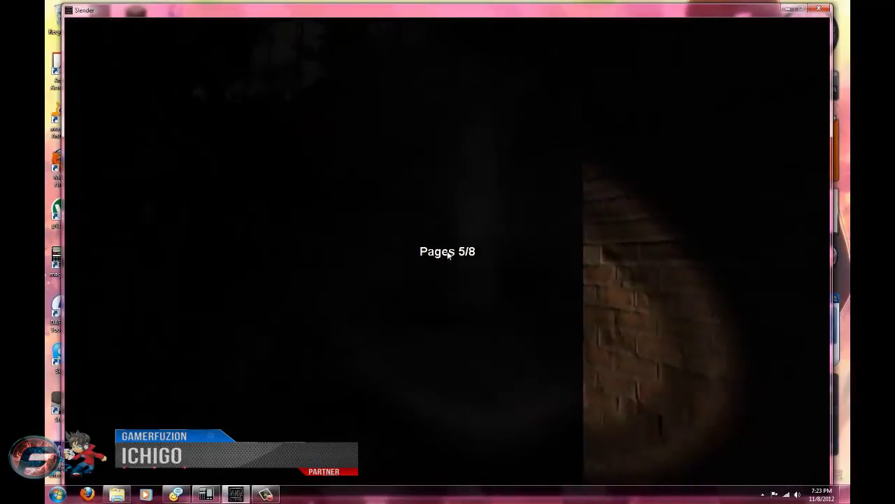